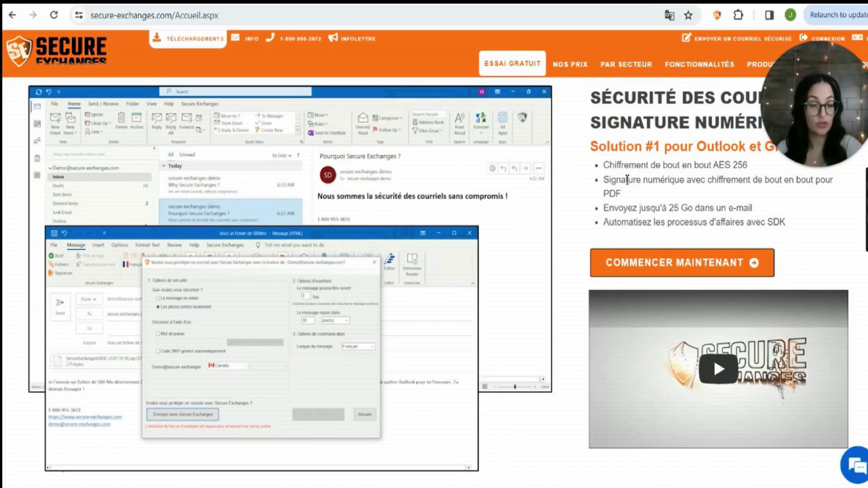
Step: Open the pricing page and add three Pro per-user licences to the order
{"action": "left_click", "coordinate": [582, 78]}
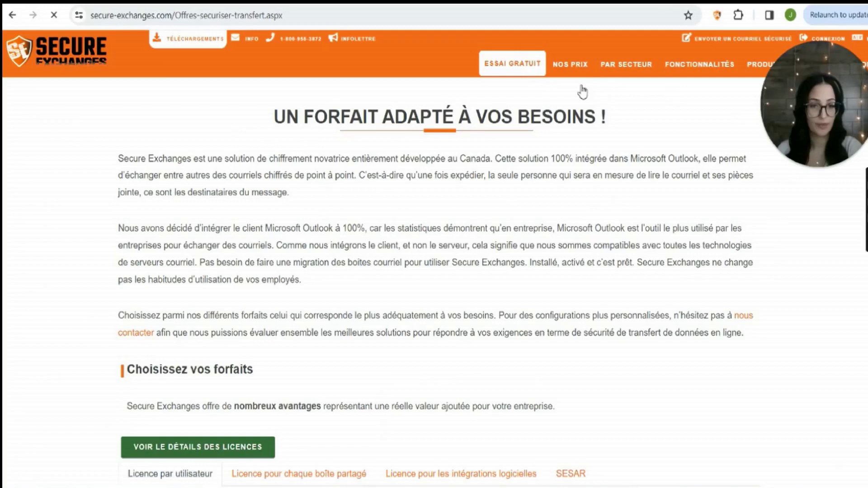
{"action": "scroll", "coordinate": [341, 275], "scroll_direction": "down", "scroll_amount": 7}
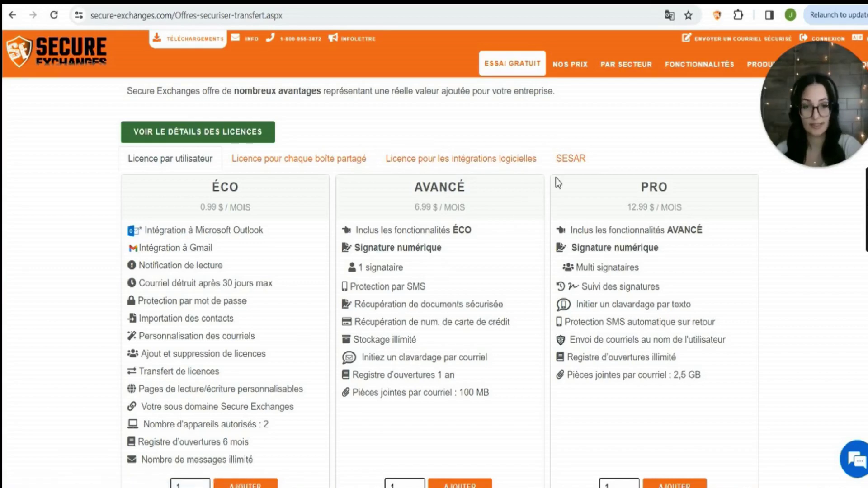
{"action": "scroll", "coordinate": [397, 298], "scroll_direction": "down", "scroll_amount": 2}
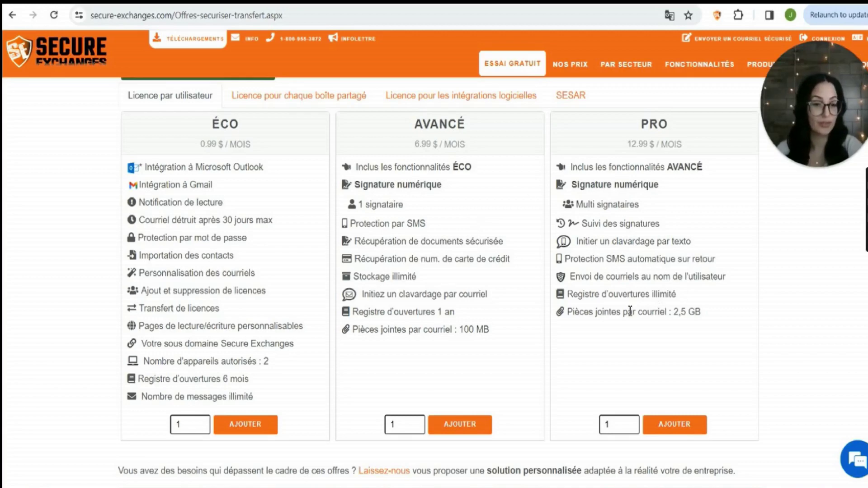
{"action": "scroll", "coordinate": [606, 310], "scroll_direction": "down", "scroll_amount": 1}
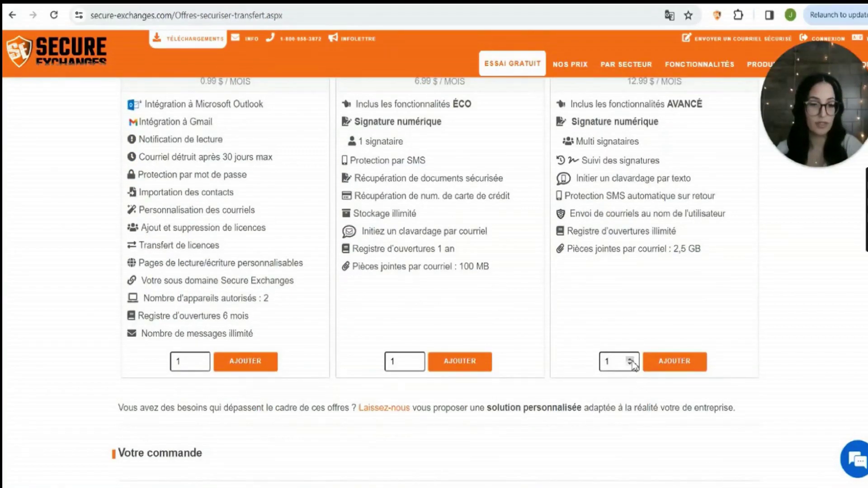
{"action": "left_click", "coordinate": [675, 361]}
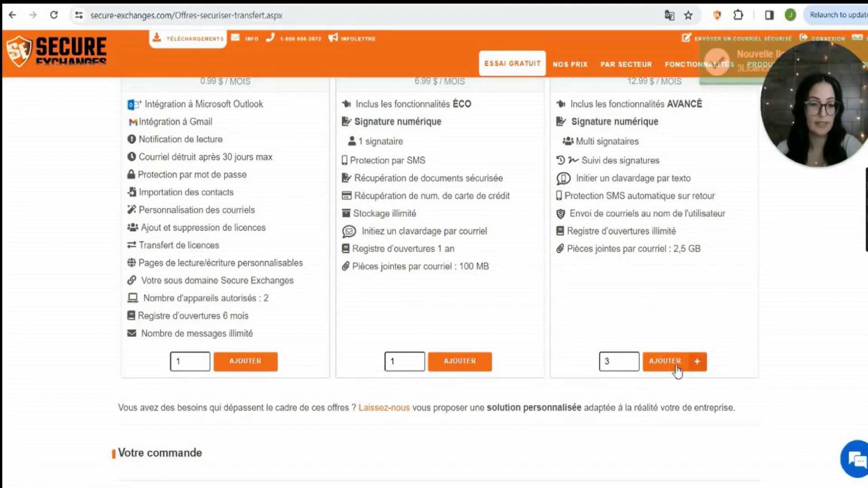
Step: Check out the order without a discount code and accept the terms of use on the payment information form
{"action": "scroll", "coordinate": [456, 210], "scroll_direction": "down", "scroll_amount": 3}
{"action": "scroll", "coordinate": [366, 310], "scroll_direction": "down", "scroll_amount": 1}
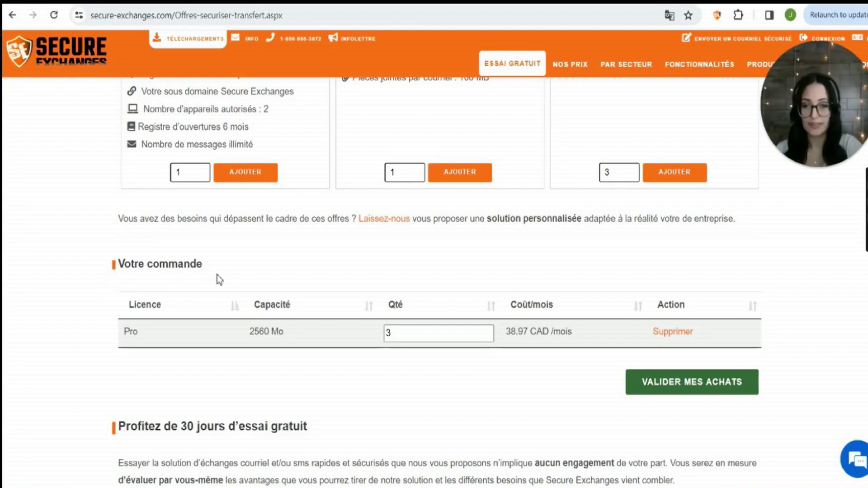
{"action": "left_click", "coordinate": [712, 396]}
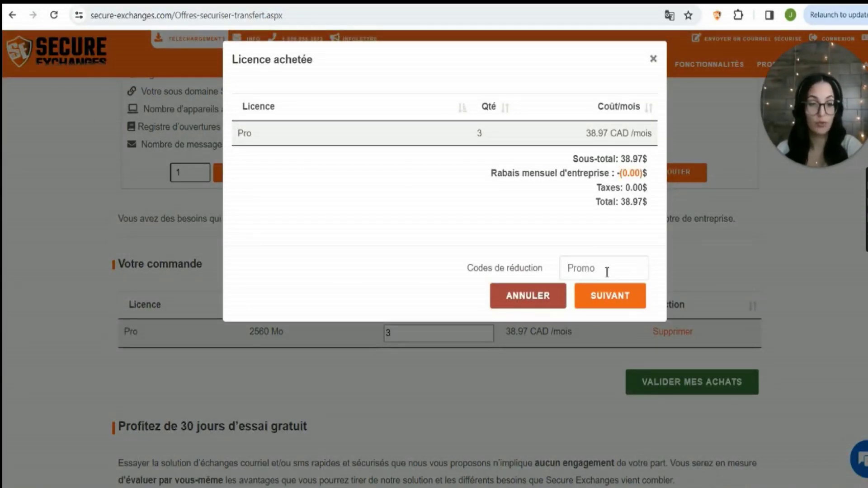
{"action": "left_click", "coordinate": [614, 308]}
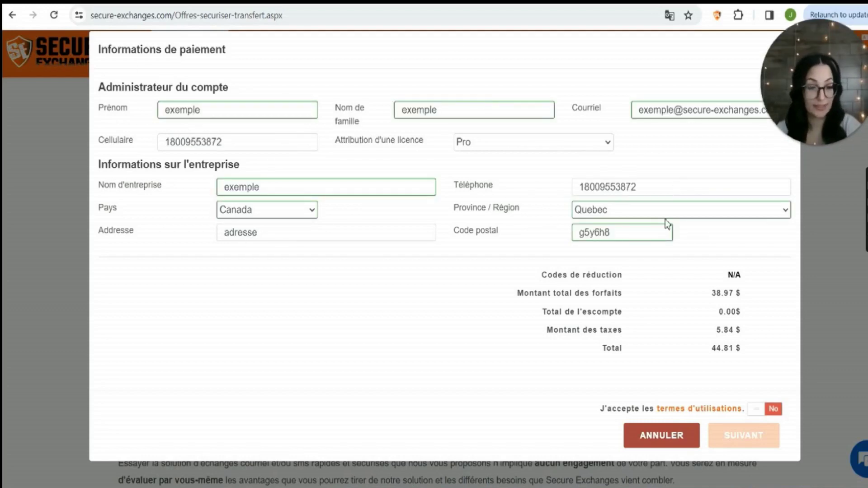
{"action": "left_click", "coordinate": [770, 411]}
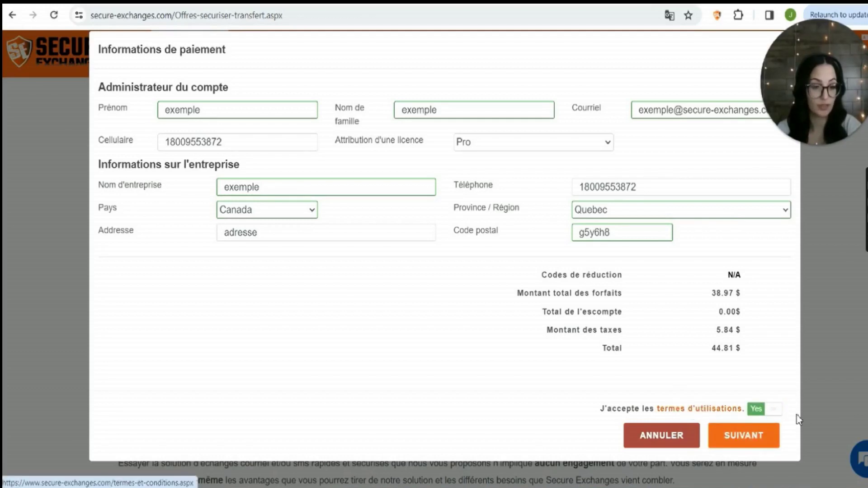
{"action": "left_click", "coordinate": [744, 440]}
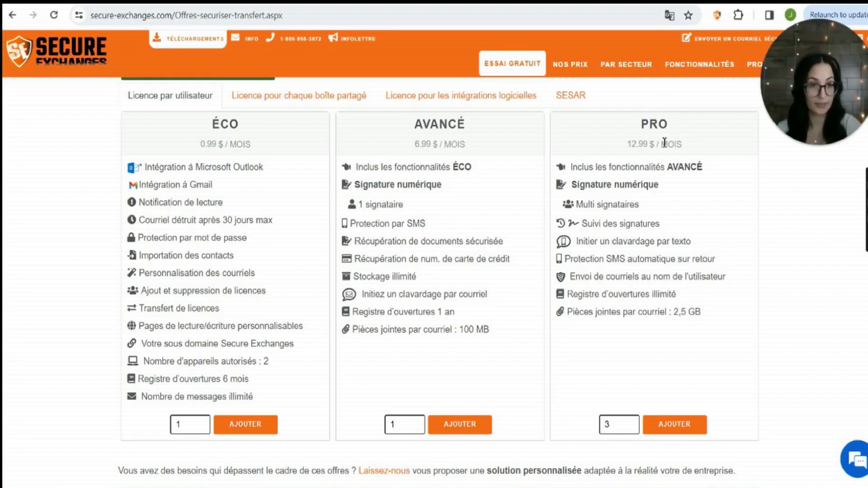
Step: Request a login to the account and sign in through the link in the connection e-mail
{"action": "left_click_drag", "start_coordinate": [786, 83], "coordinate": [804, 195]}
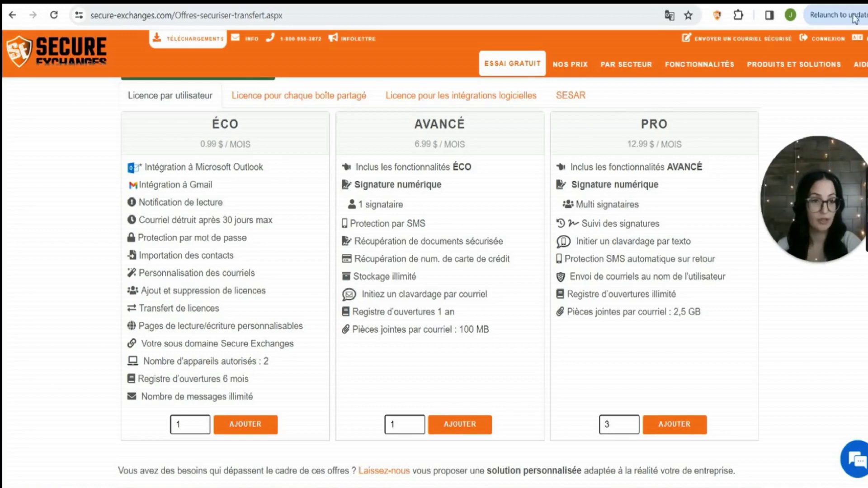
{"action": "left_click", "coordinate": [823, 43]}
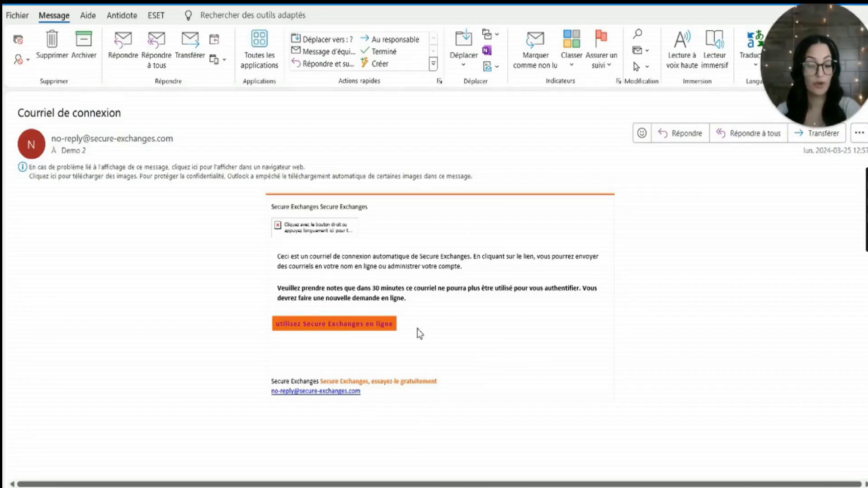
{"action": "left_click", "coordinate": [351, 332]}
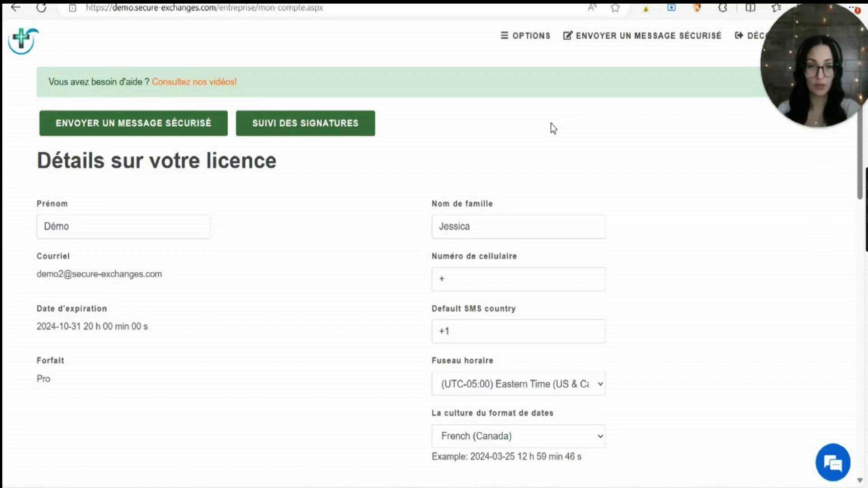
Step: Open the organisation's domain management page and review the domain list with its approval statuses
{"action": "mouse_move", "coordinate": [501, 41]}
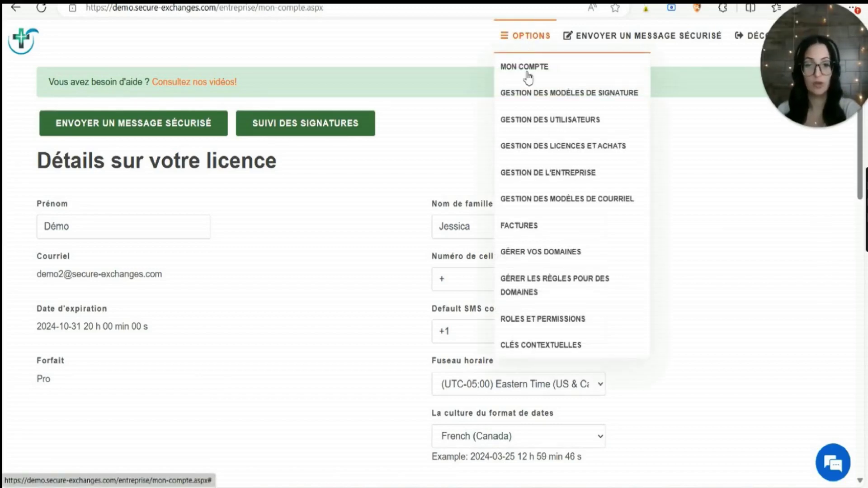
{"action": "left_click", "coordinate": [542, 259]}
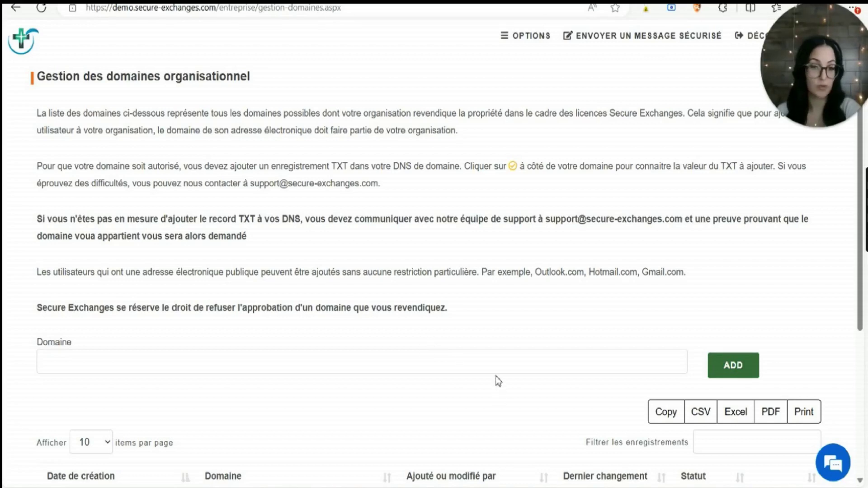
{"action": "scroll", "coordinate": [498, 381], "scroll_direction": "down", "scroll_amount": 2}
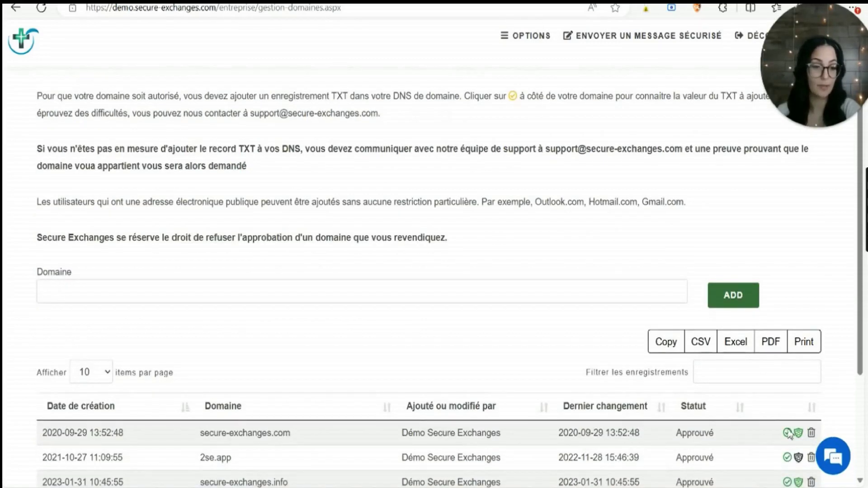
{"action": "scroll", "coordinate": [523, 353], "scroll_direction": "up", "scroll_amount": 2}
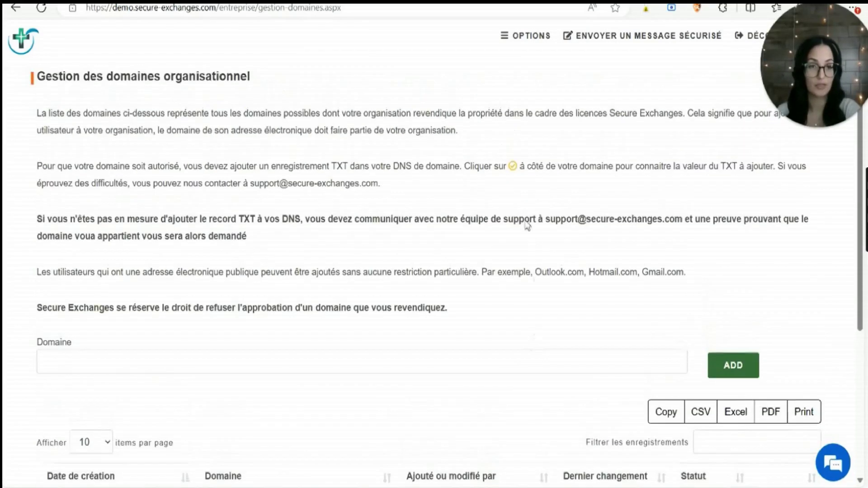
Step: Open user management and view the basic information of the new user found with the filter "nou"
{"action": "left_click", "coordinate": [515, 28]}
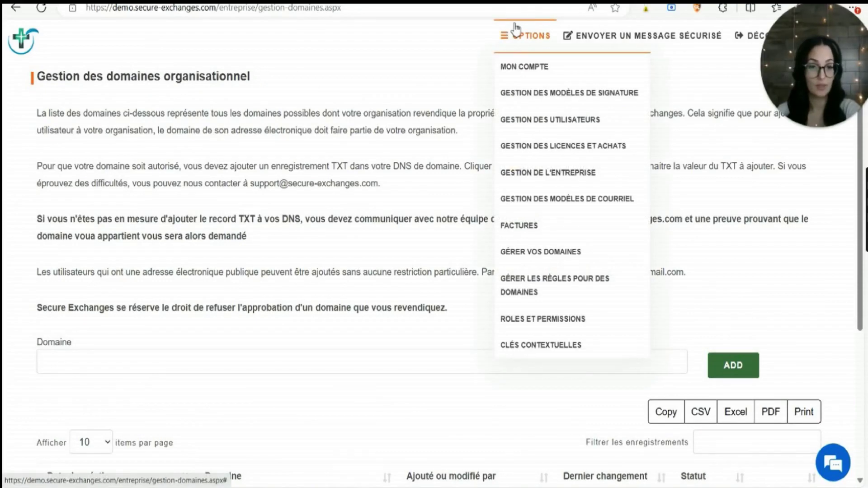
{"action": "left_click", "coordinate": [565, 128]}
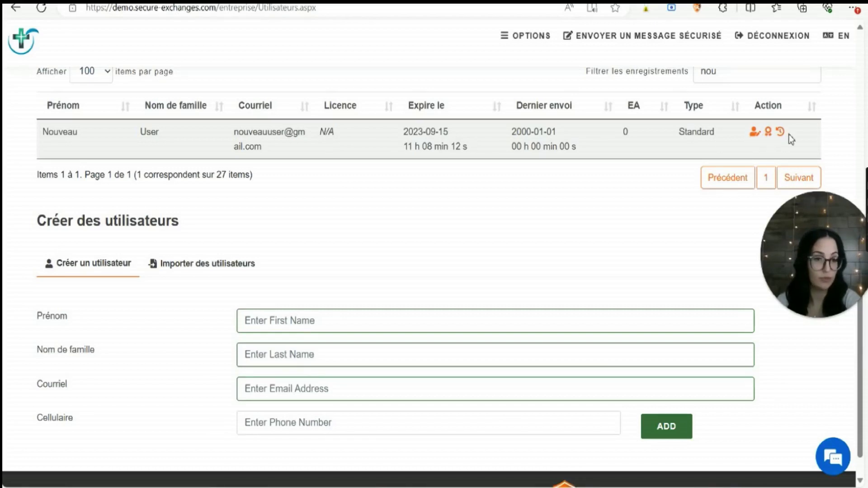
{"action": "left_click", "coordinate": [754, 132]}
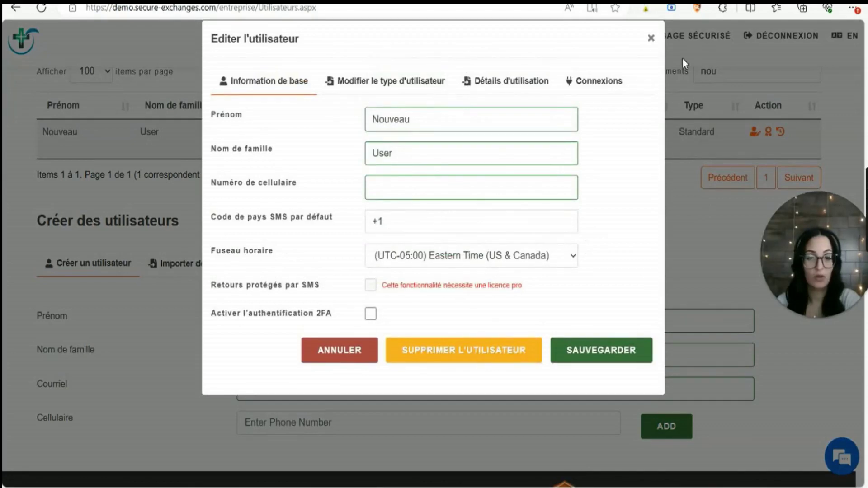
{"action": "left_click", "coordinate": [652, 38]}
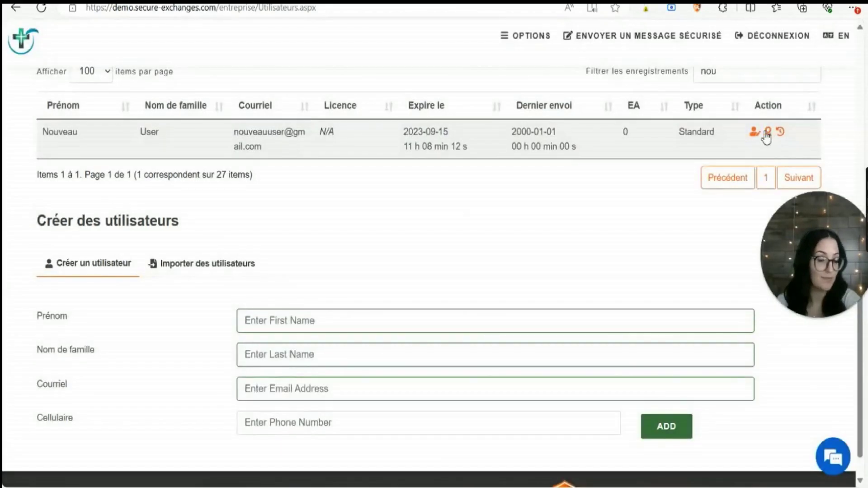
Step: Assign a Pro licence to the new user and save the change
{"action": "left_click", "coordinate": [769, 134]}
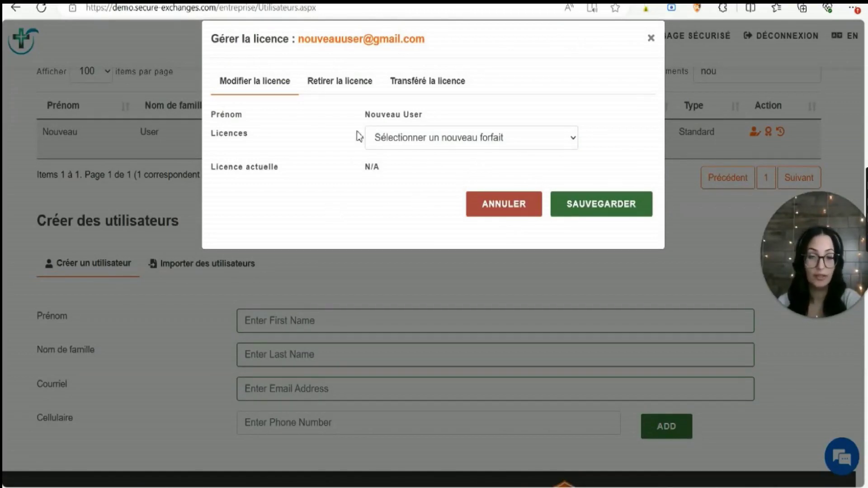
{"action": "left_click", "coordinate": [463, 144]}
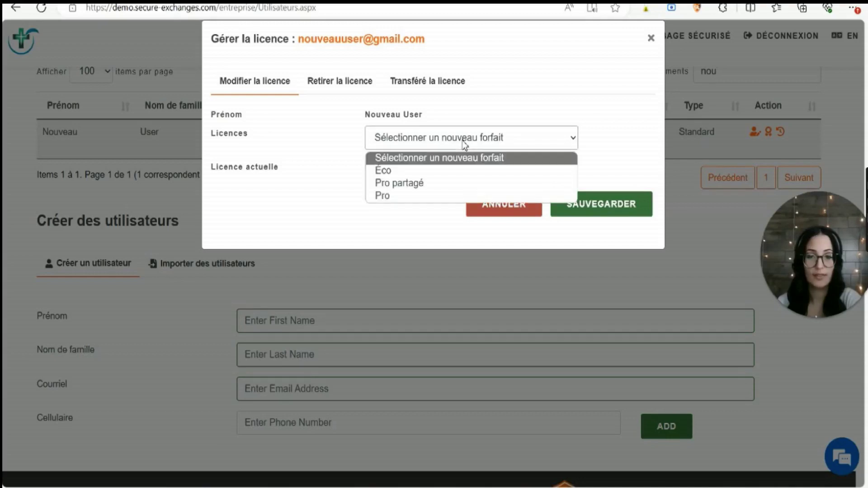
{"action": "left_click", "coordinate": [461, 196]}
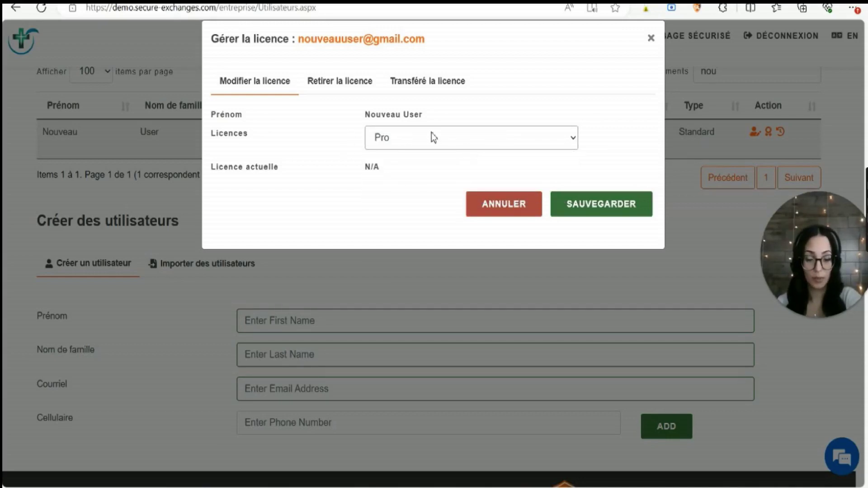
{"action": "left_click", "coordinate": [604, 215]}
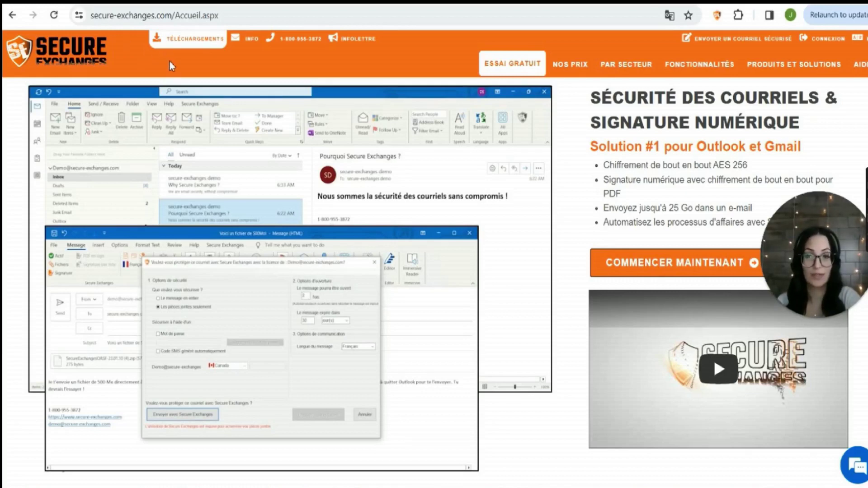
Step: Open the downloads page on the public site and review the available Outlook and Gmail plugins
{"action": "left_click", "coordinate": [183, 42]}
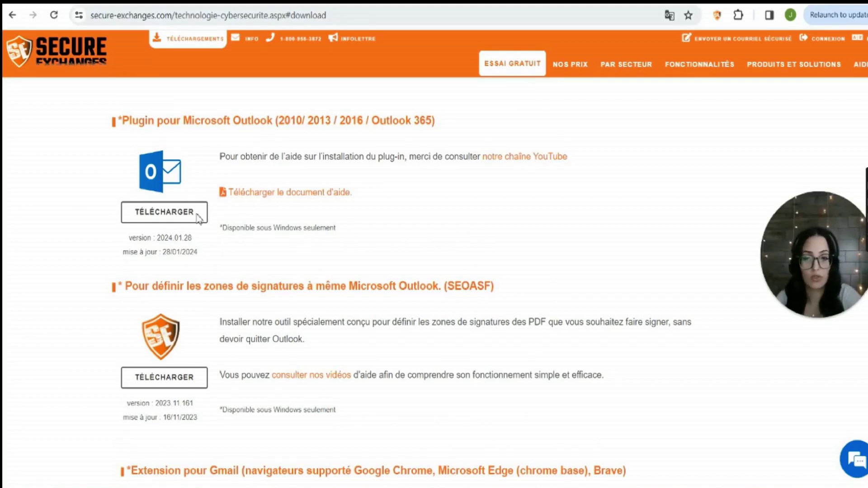
{"action": "scroll", "coordinate": [164, 189], "scroll_direction": "down", "scroll_amount": 3}
{"action": "scroll", "coordinate": [201, 428], "scroll_direction": "up", "scroll_amount": 3}
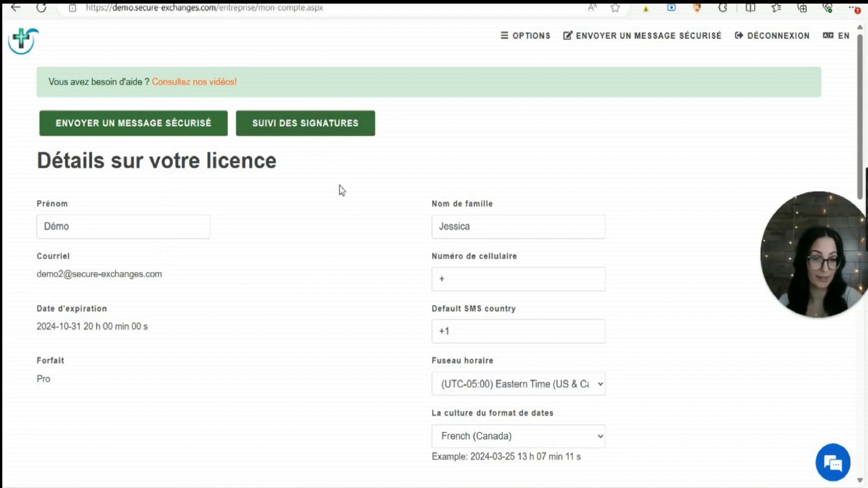
Step: Open the company management page in the account and review its information, branding colours and password suggestion settings
{"action": "left_click", "coordinate": [530, 39]}
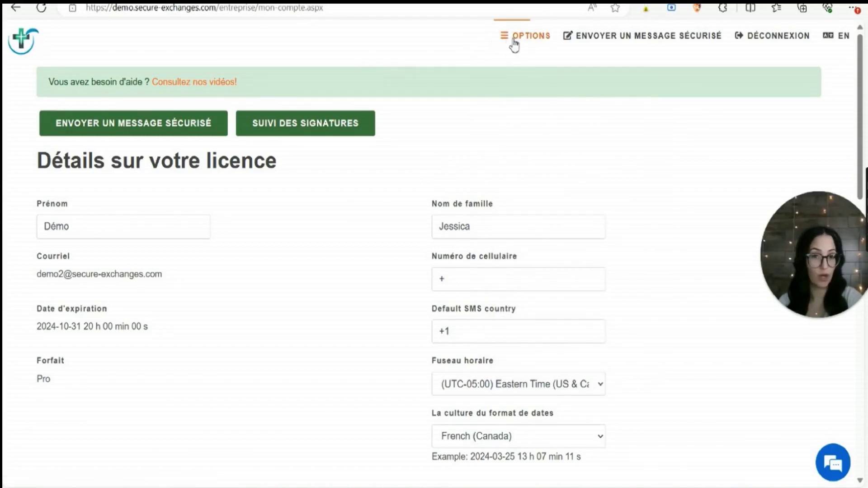
{"action": "mouse_move", "coordinate": [514, 44]}
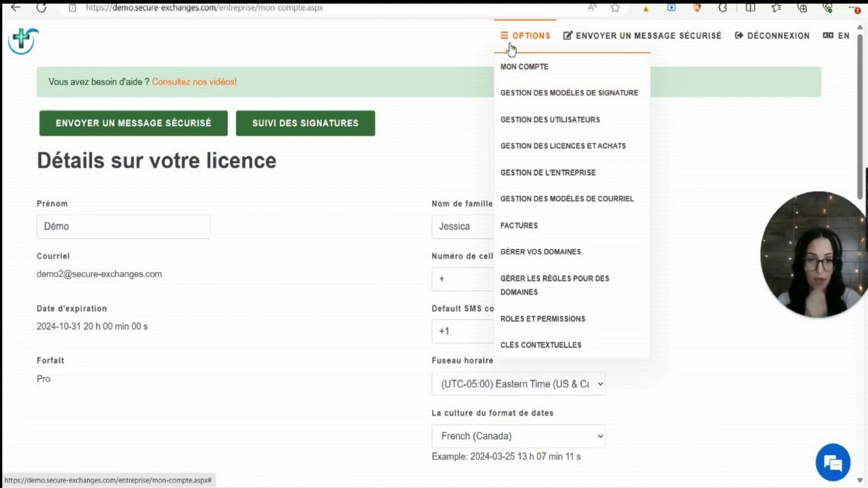
{"action": "left_click", "coordinate": [557, 172]}
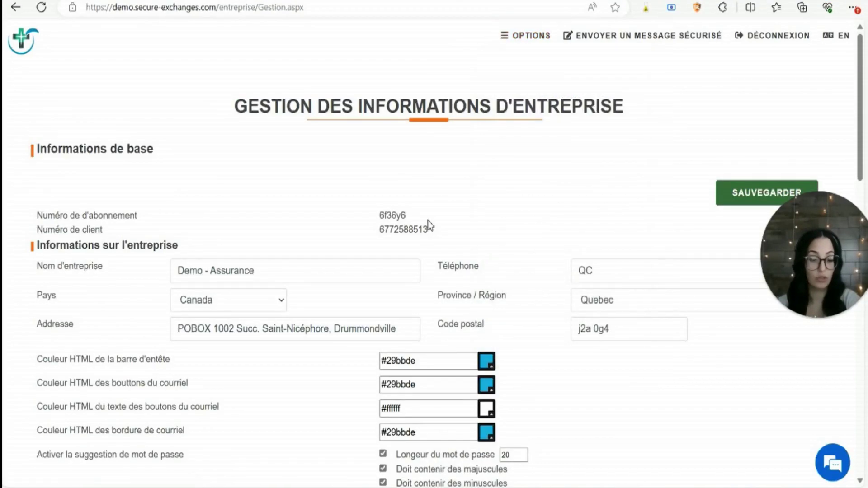
{"action": "scroll", "coordinate": [466, 226], "scroll_direction": "down", "scroll_amount": 2}
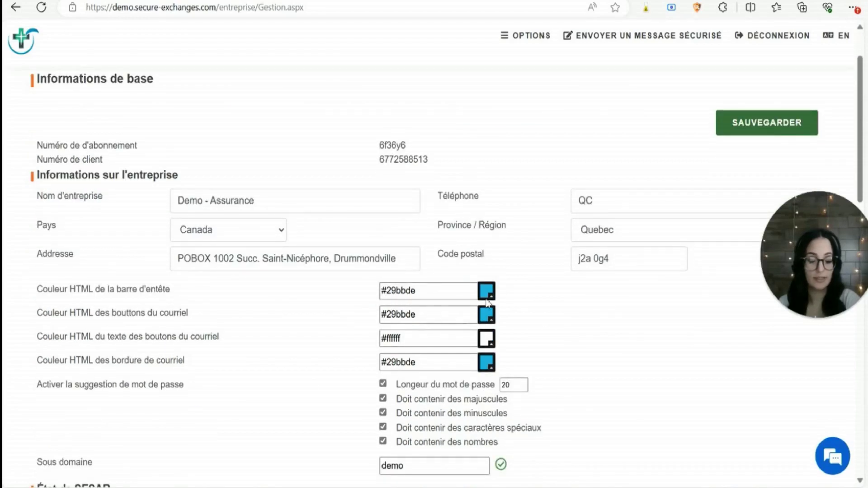
{"action": "scroll", "coordinate": [484, 340], "scroll_direction": "down", "scroll_amount": 15}
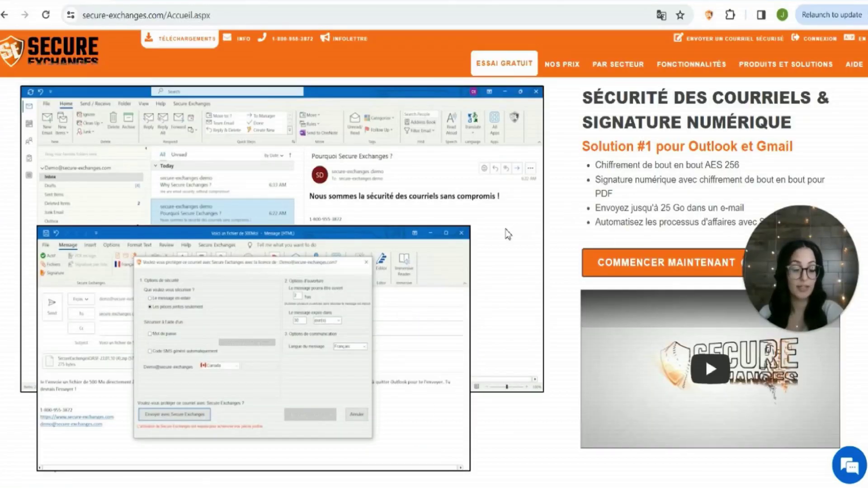
Step: Open the help knowledge base from the public site
{"action": "mouse_move", "coordinate": [859, 72]}
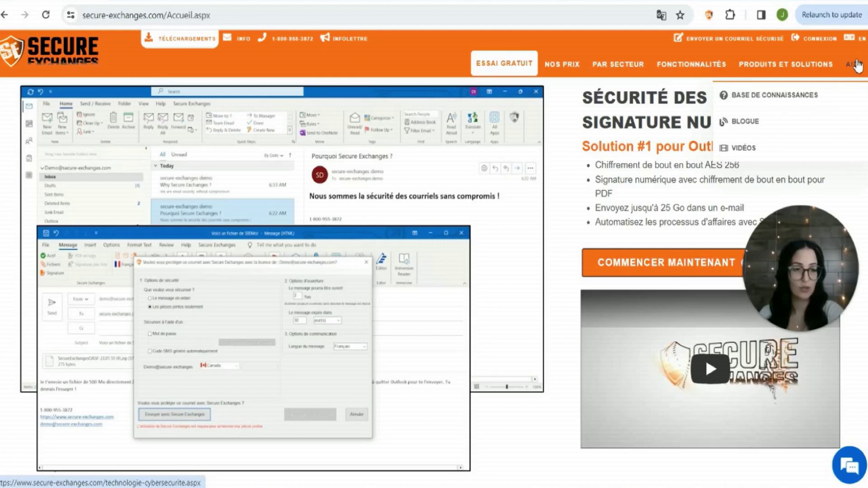
{"action": "left_click", "coordinate": [798, 97]}
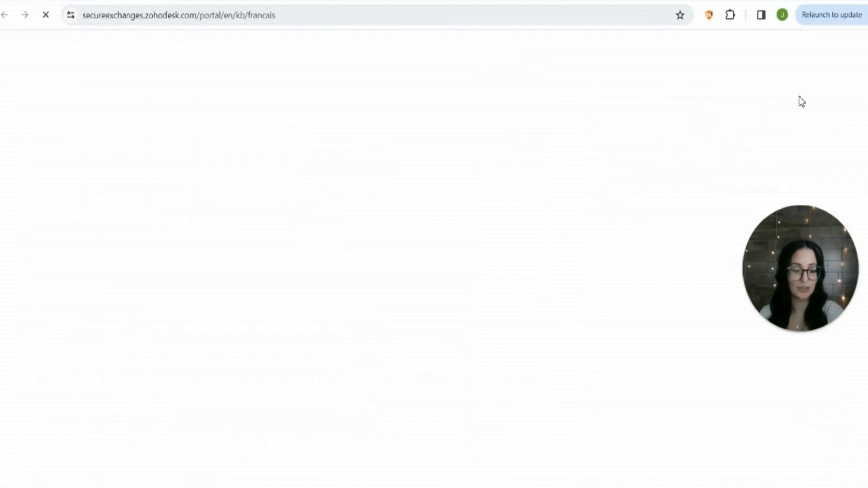